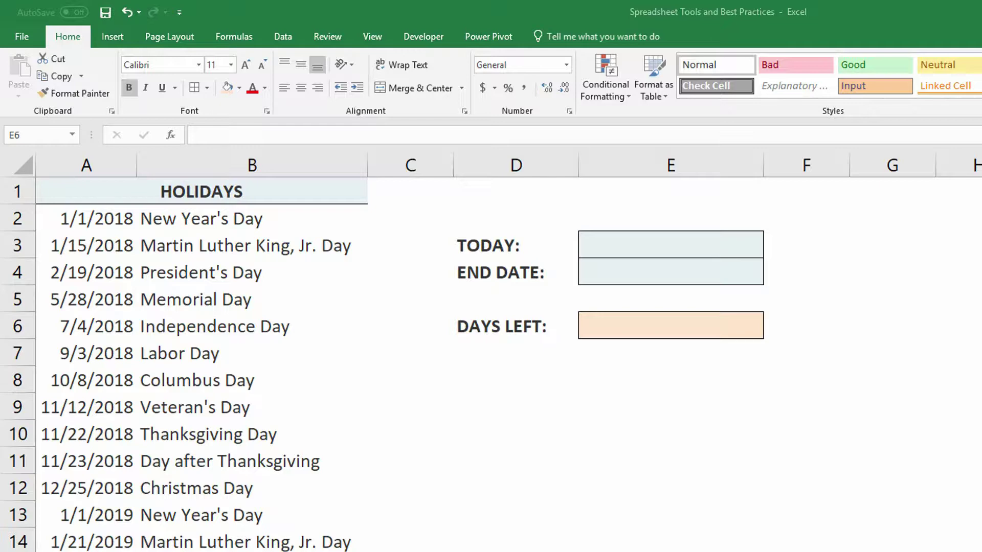
Enter 12/1/2018 as the end date in cell E4.
click(728, 273)
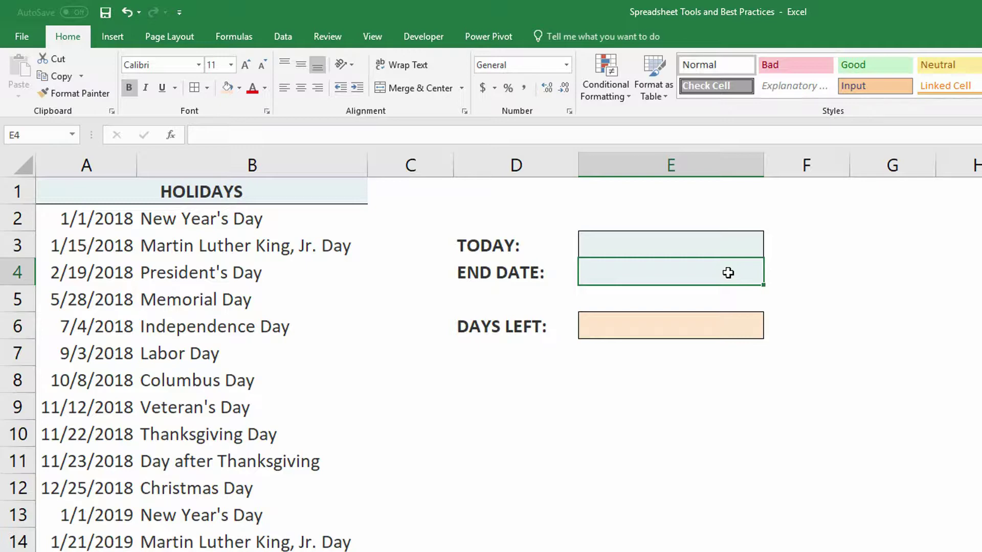
text(12/1)
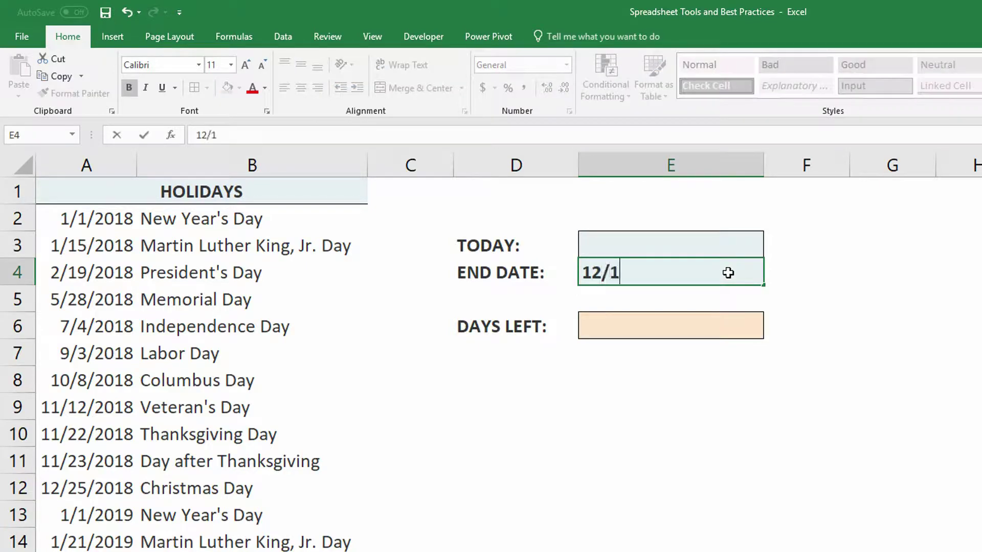
text(/2018)
key(Up)
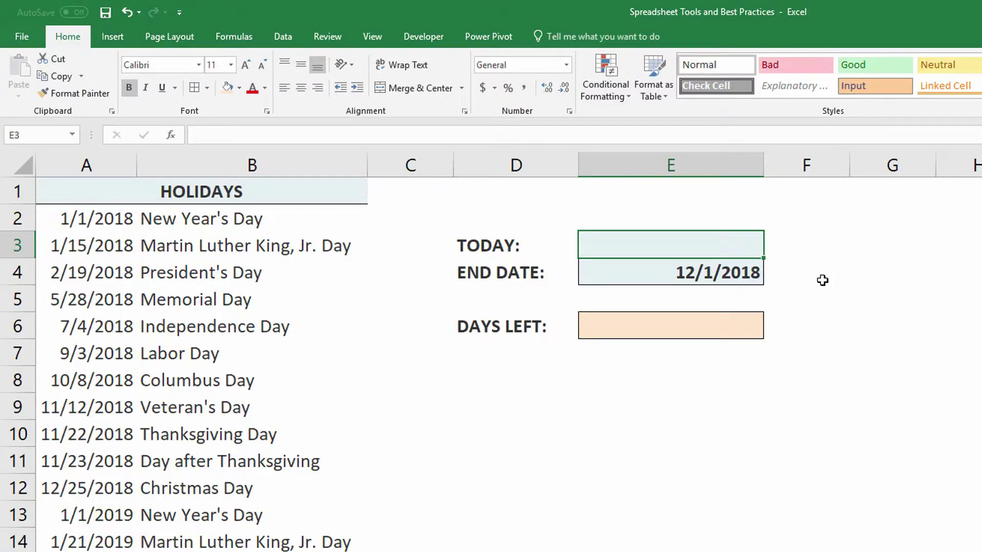
Enter the formula =TODAY() in cell E3 beside the TODAY label.
text(=toda)
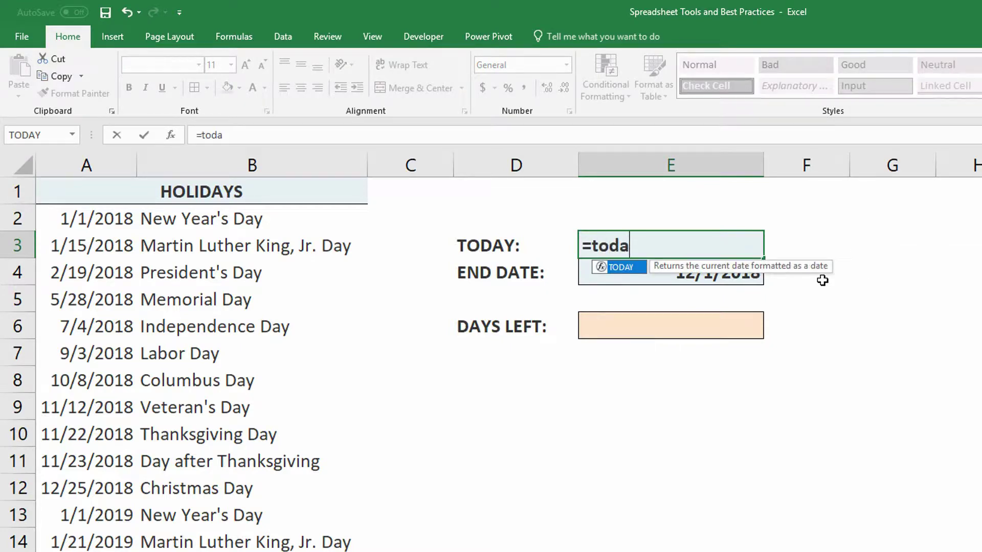
key(Tab)
text())
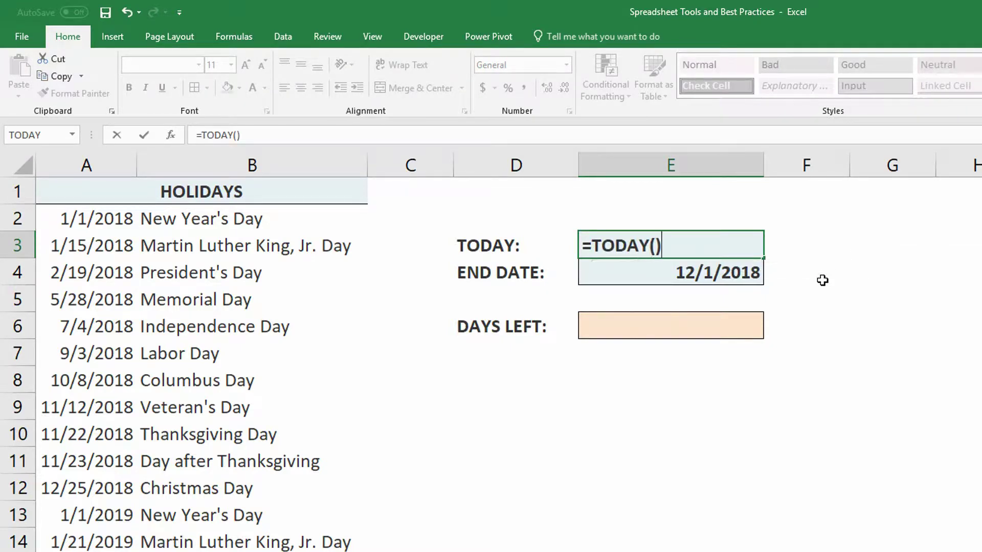
key(ctrl+Return)
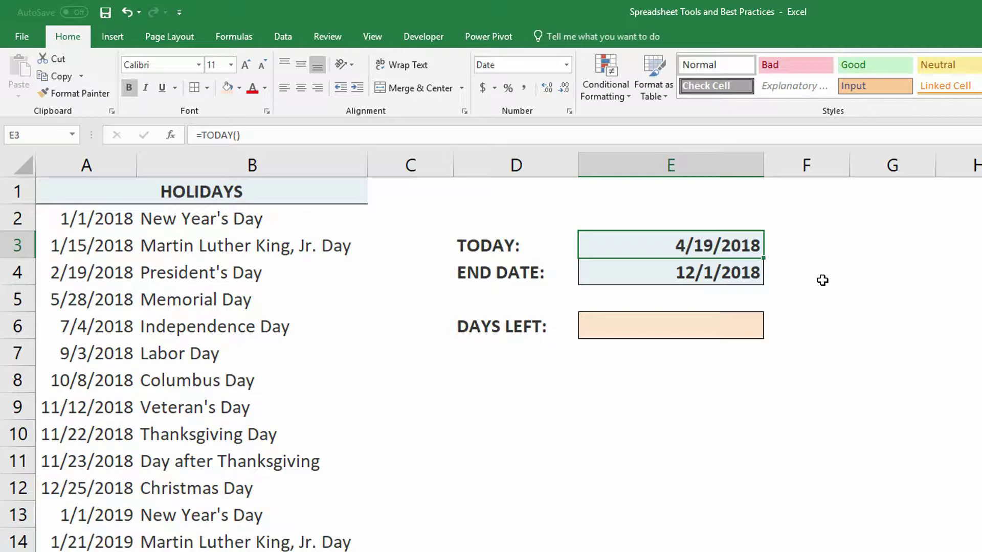
Calculate the days left in cell E6 by subtracting today's date from the end date with =E4-E3.
click(741, 323)
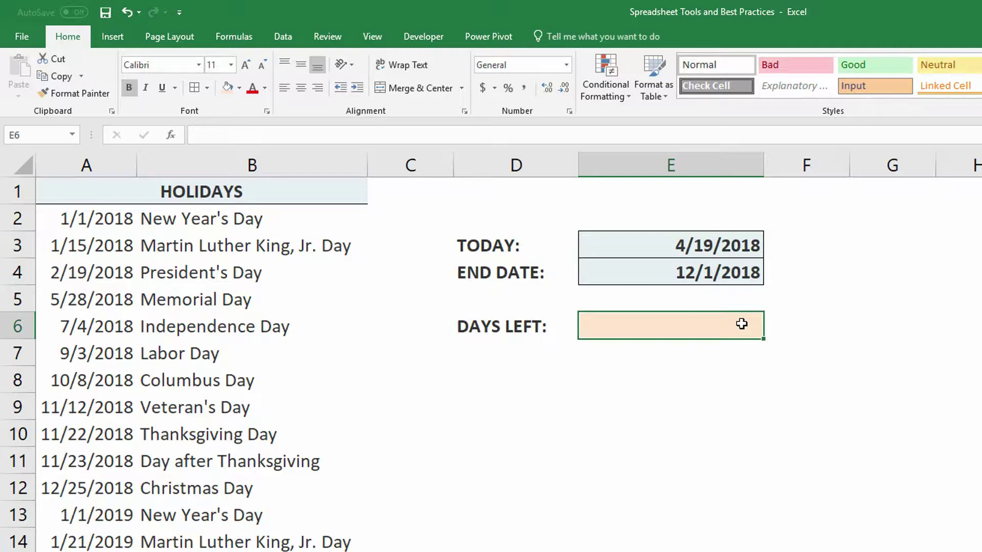
text(=)
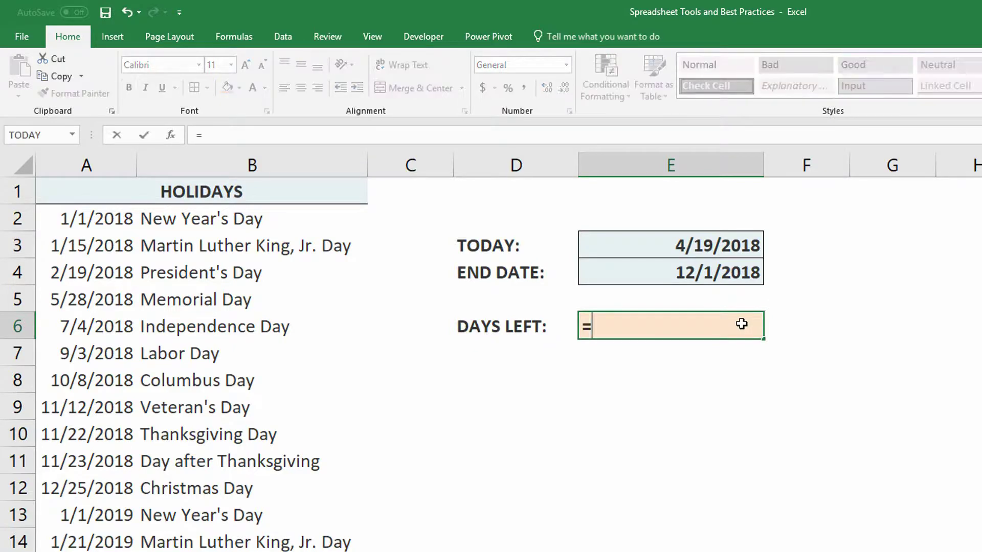
click(715, 276)
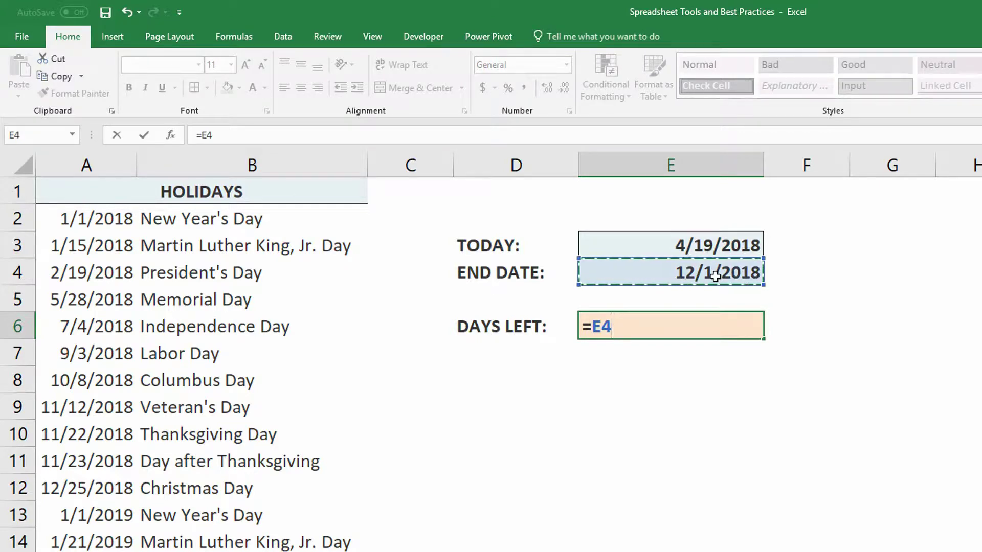
text(-)
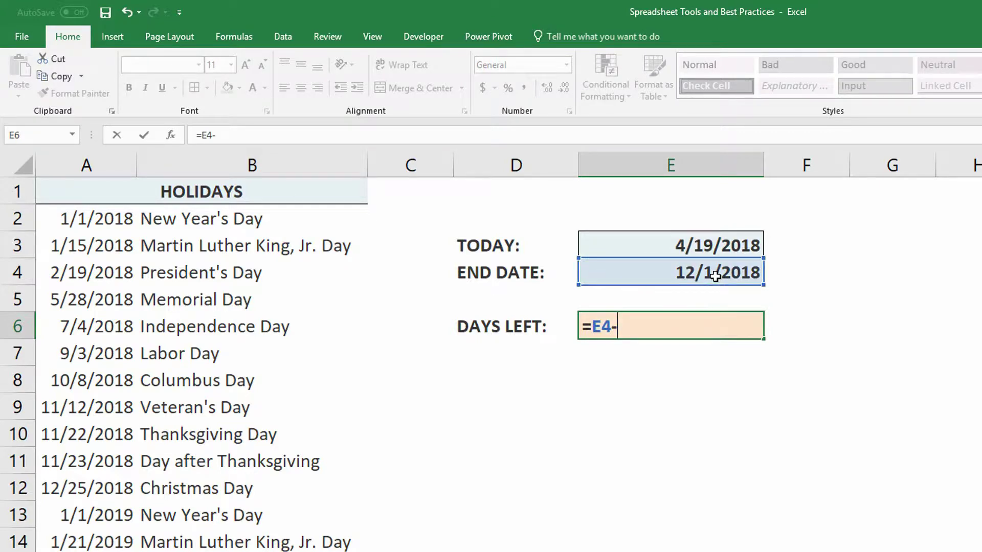
click(703, 244)
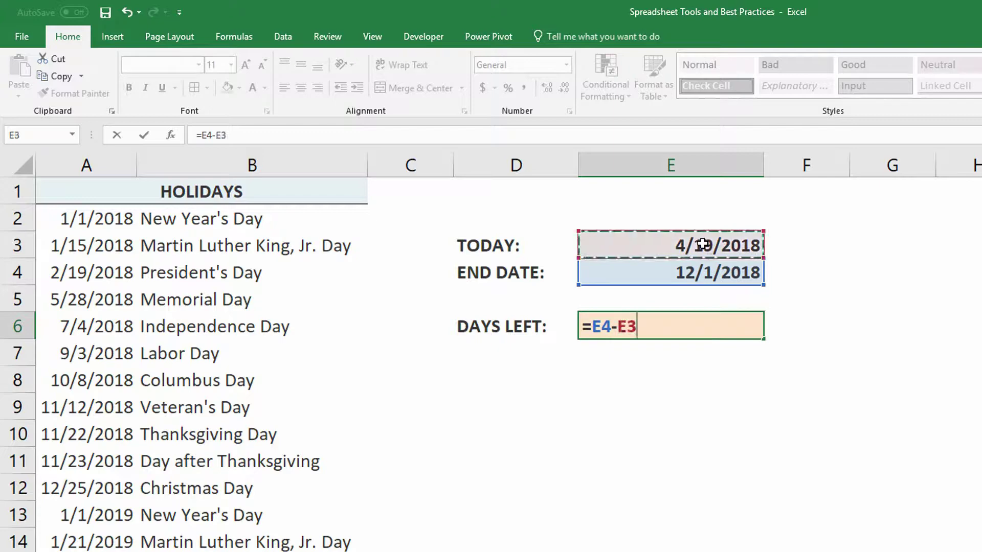
key(Return)
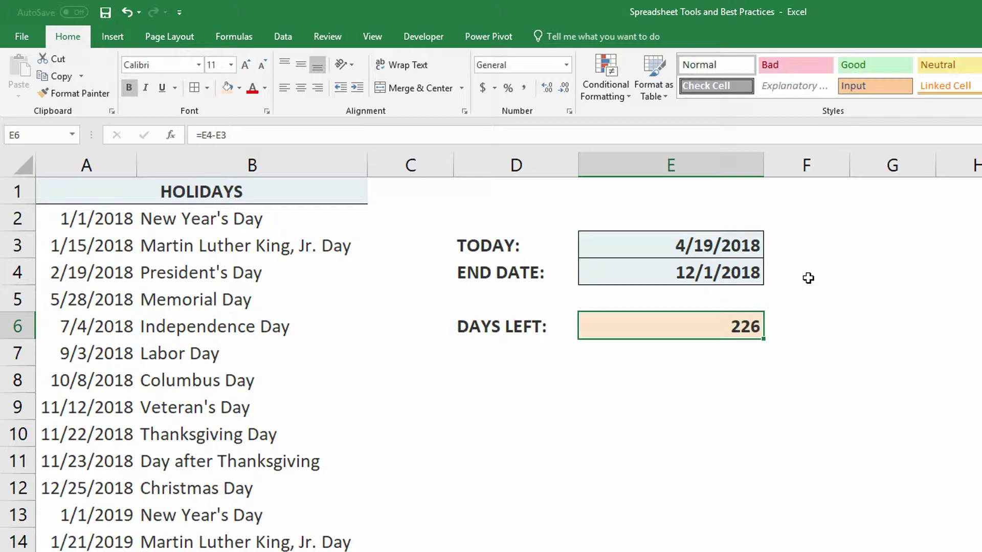
Clear the subtraction formula from the DAYS LEFT cell E6.
text(=)
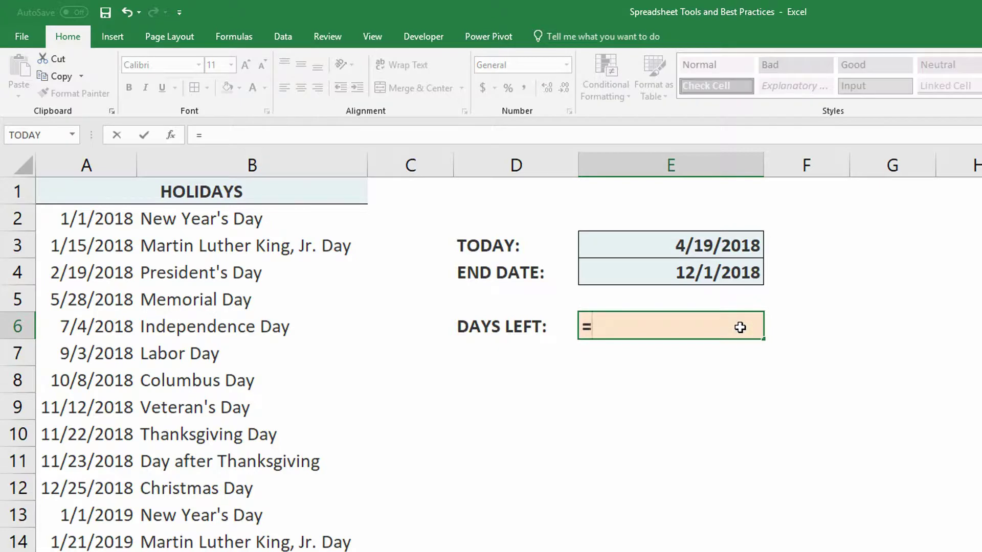
key(BackSpace)
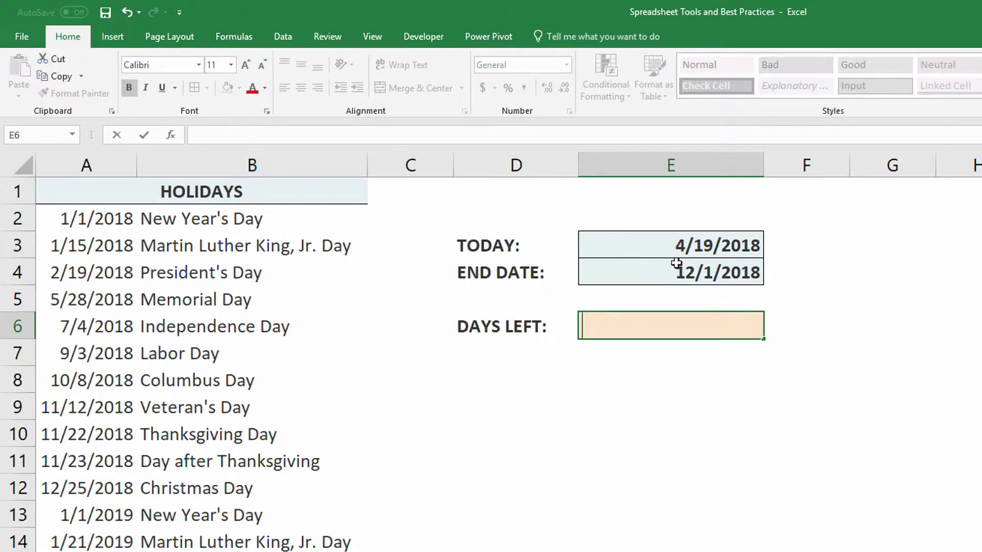
key(Return)
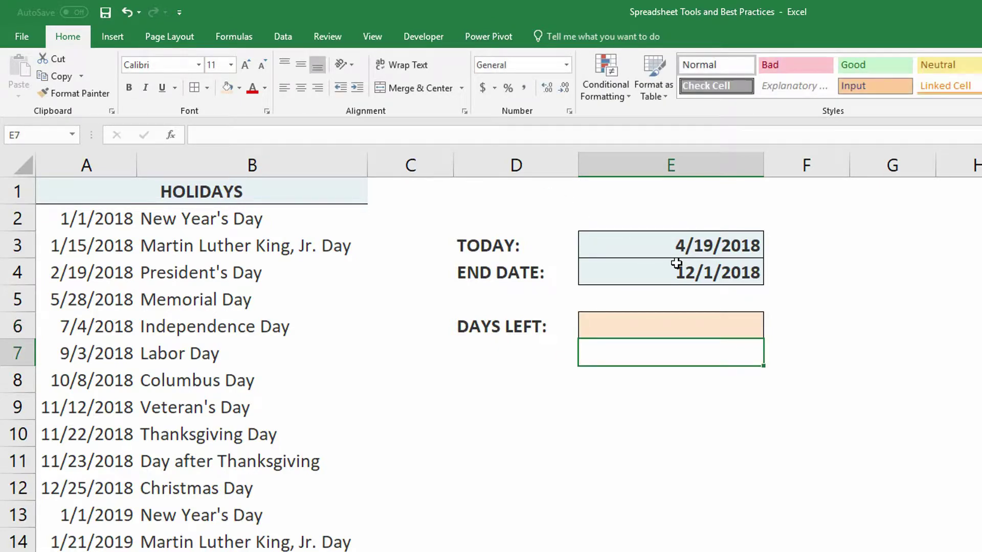
key(Up)
Insert a NETWORKDAYS function in cell E6 with E3 as the start date and E4 as the end date.
click(234, 37)
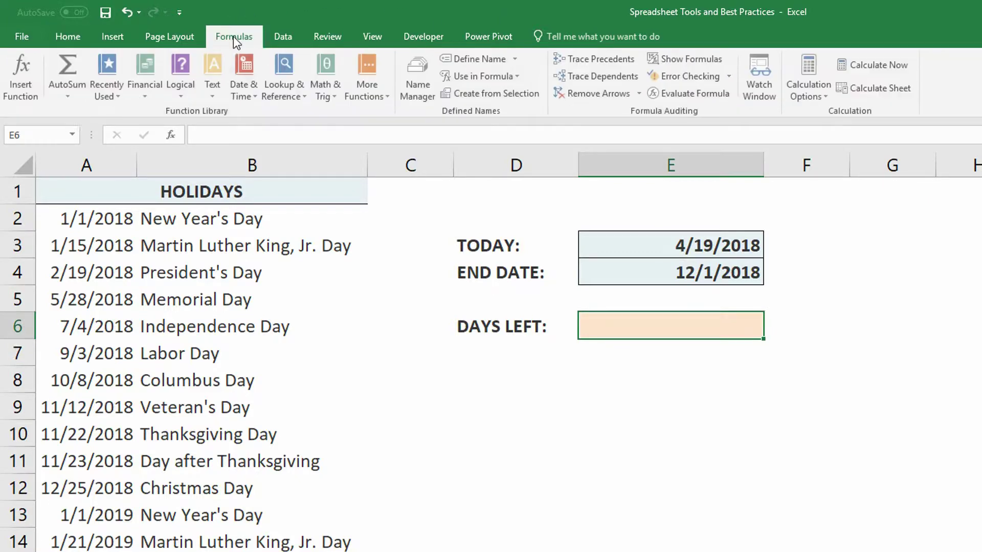
click(242, 80)
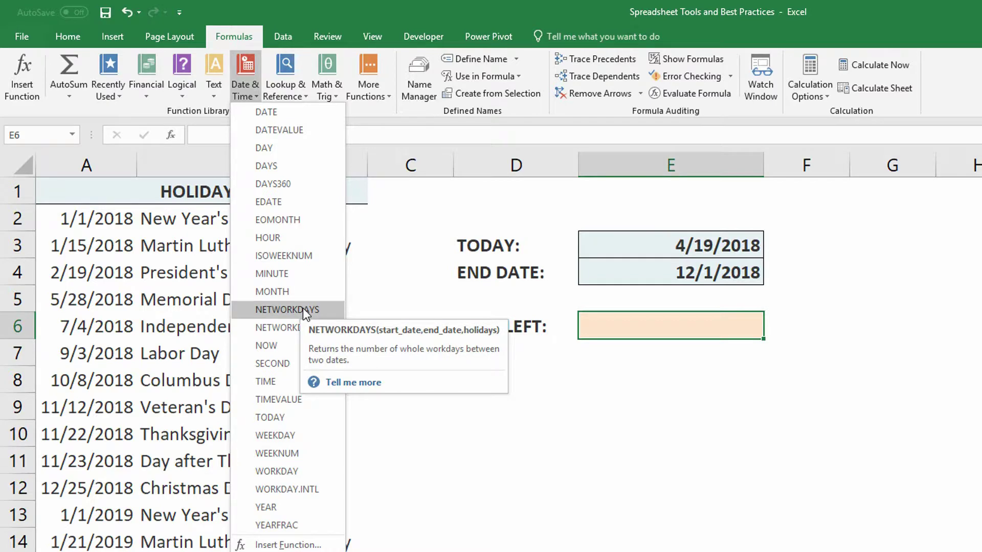
click(286, 310)
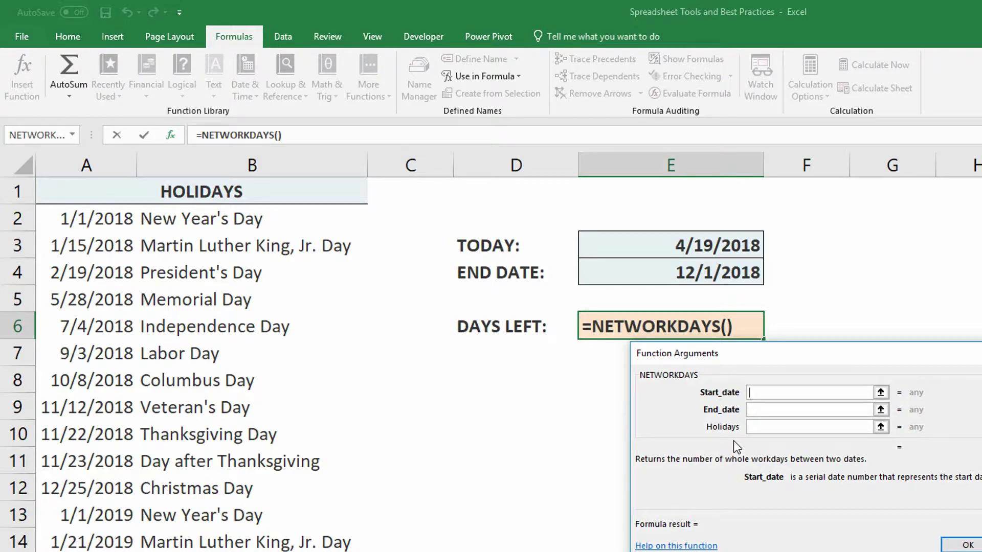
click(711, 253)
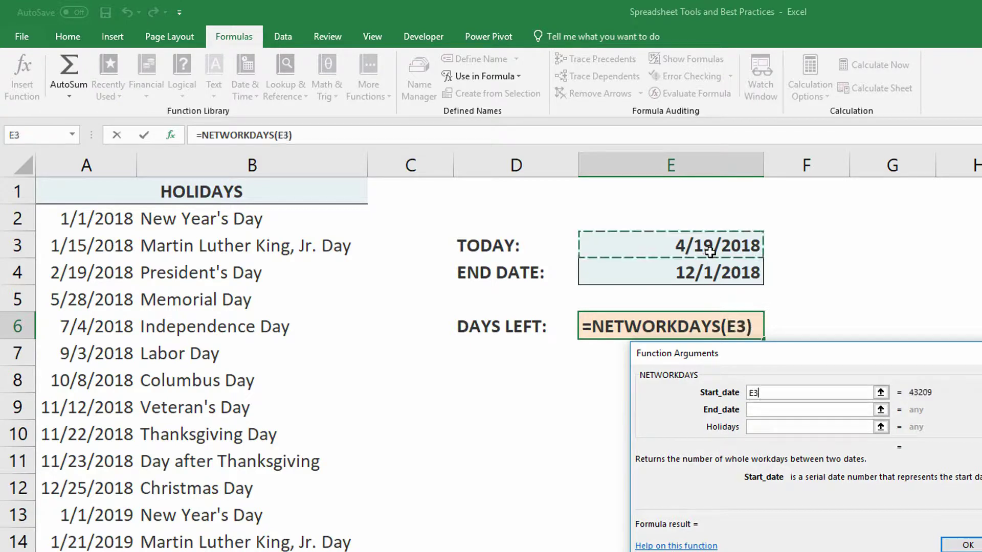
click(751, 409)
click(708, 278)
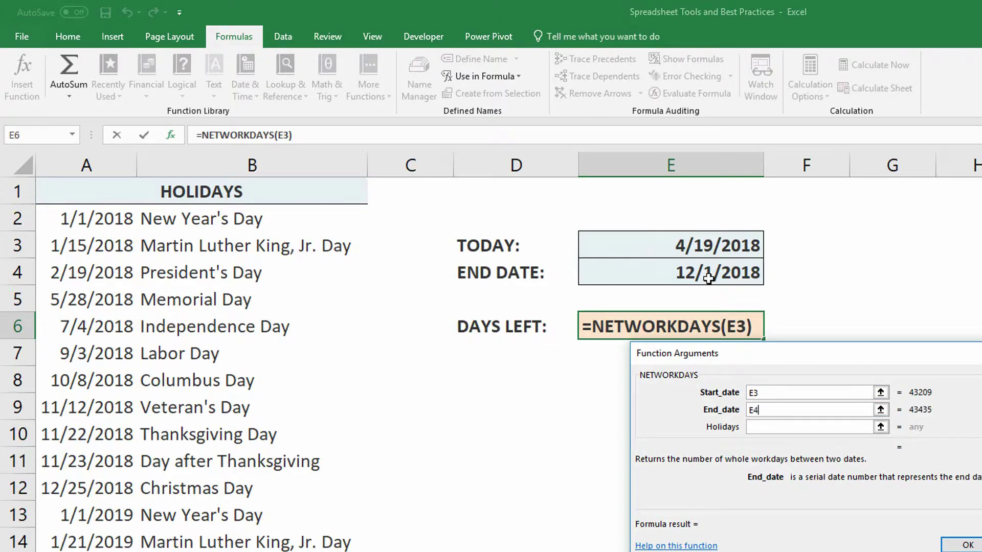
Set the function's holidays argument to the date range A2:A18 and complete the formula.
click(760, 431)
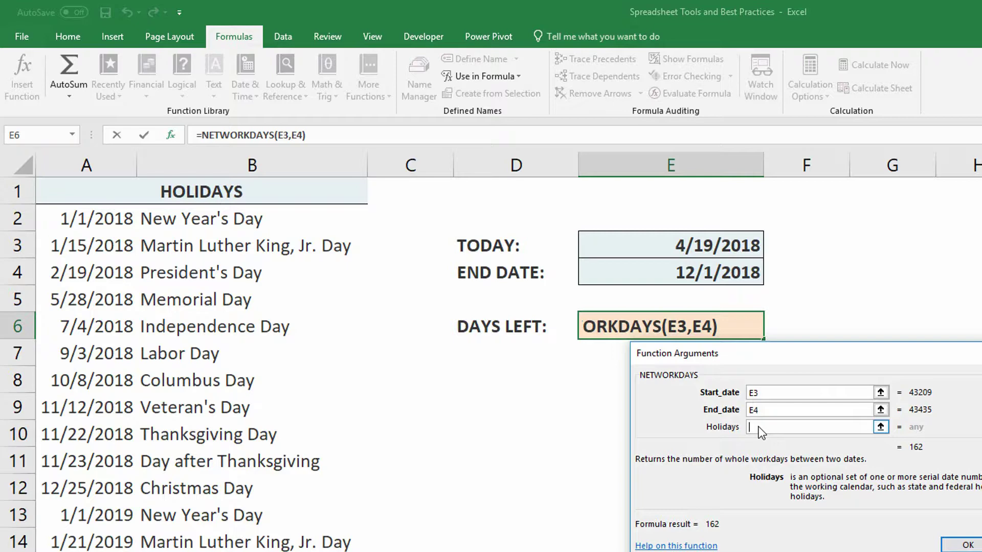
click(74, 217)
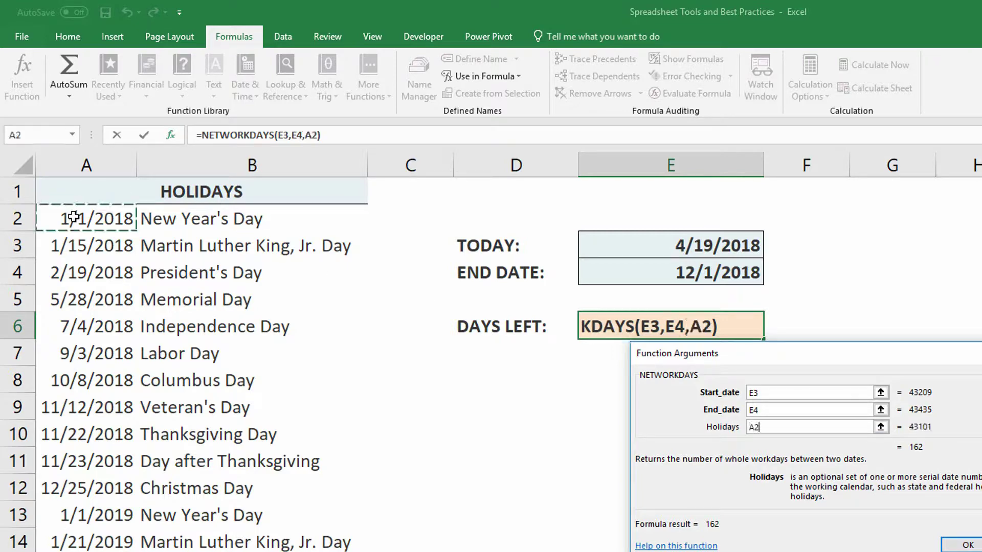
drag(74, 217, 82, 551)
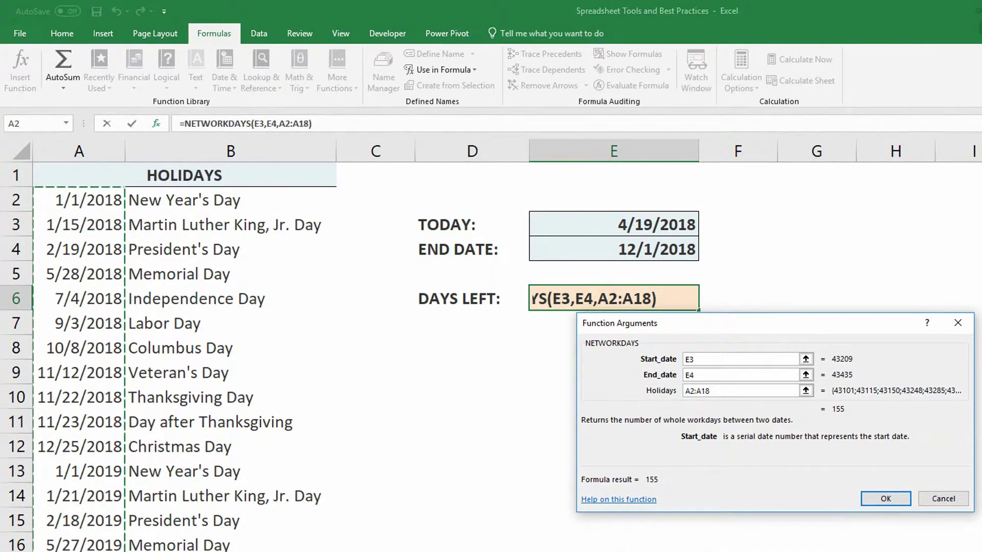
click(885, 498)
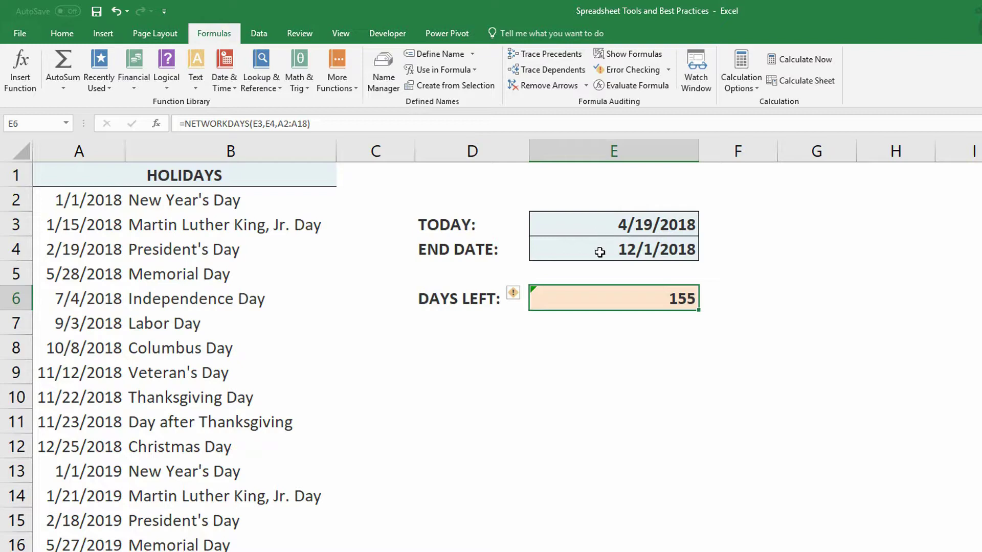
click(85, 272)
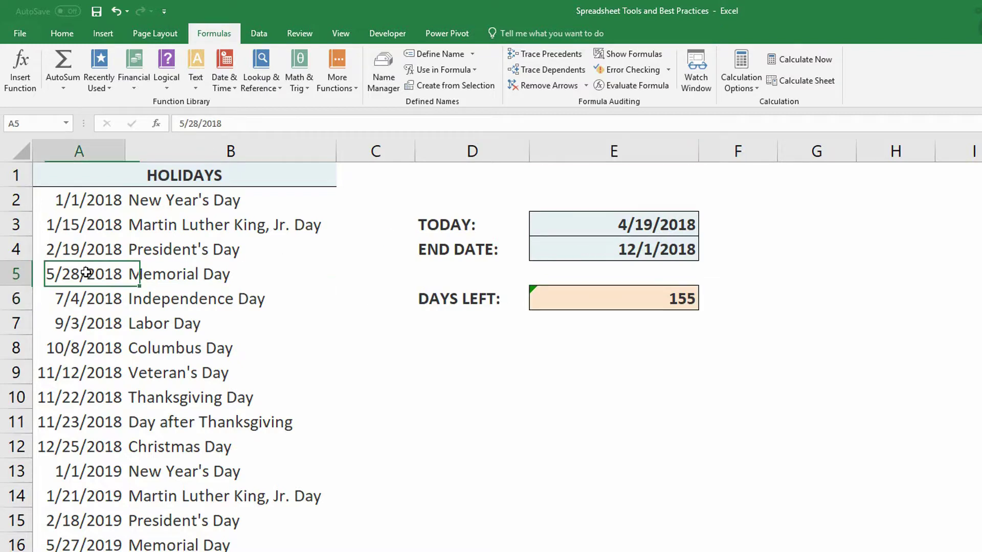
click(85, 299)
right_click(86, 321)
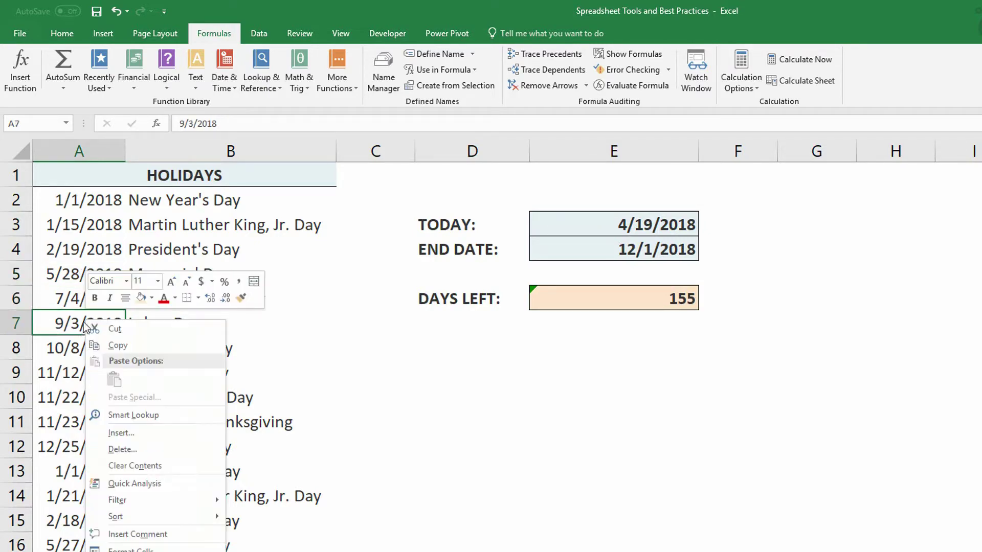
click(74, 352)
click(74, 353)
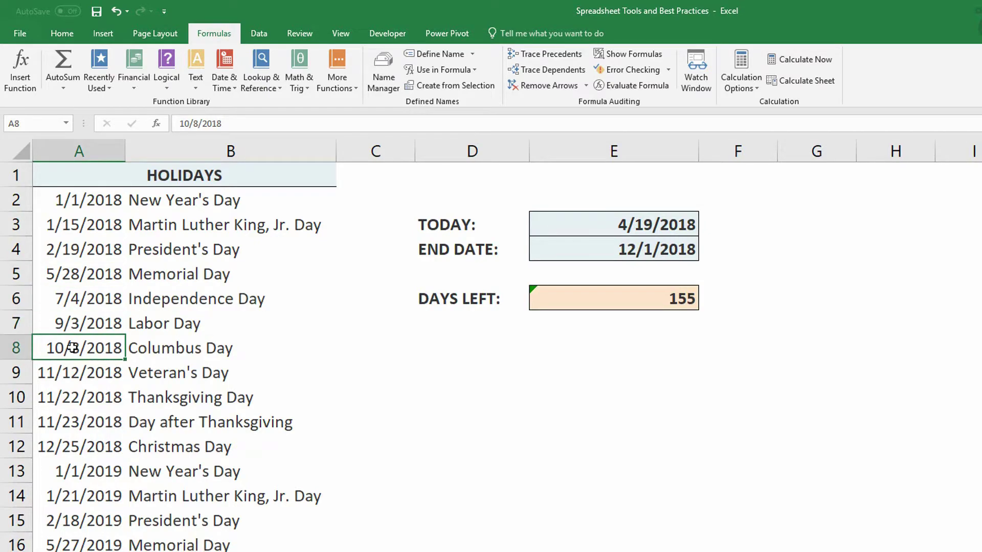
Remove the holidays range A2:A18 from the DAYS LEFT formula, leaving =NETWORKDAYS(E3,E4).
double_click(619, 301)
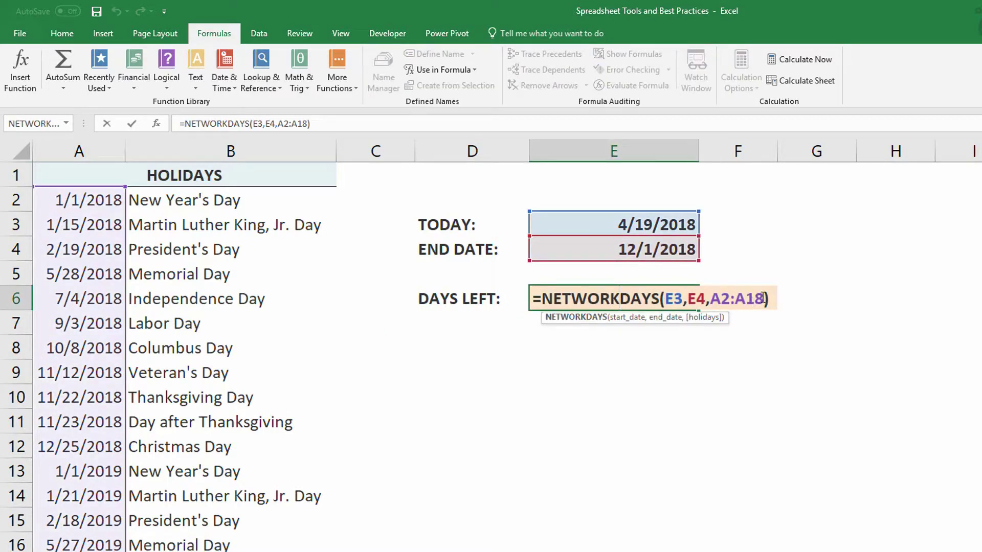
drag(763, 297, 706, 297)
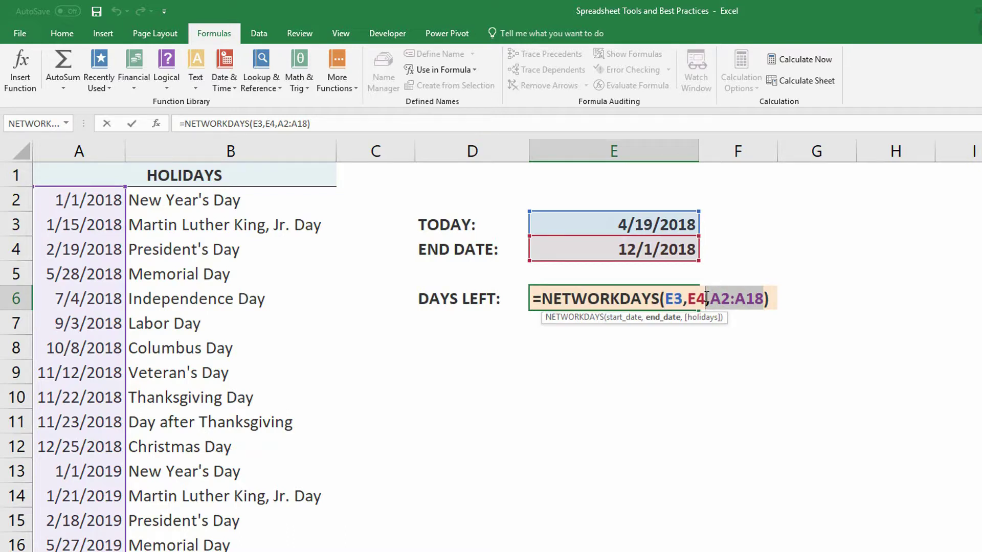
key(BackSpace)
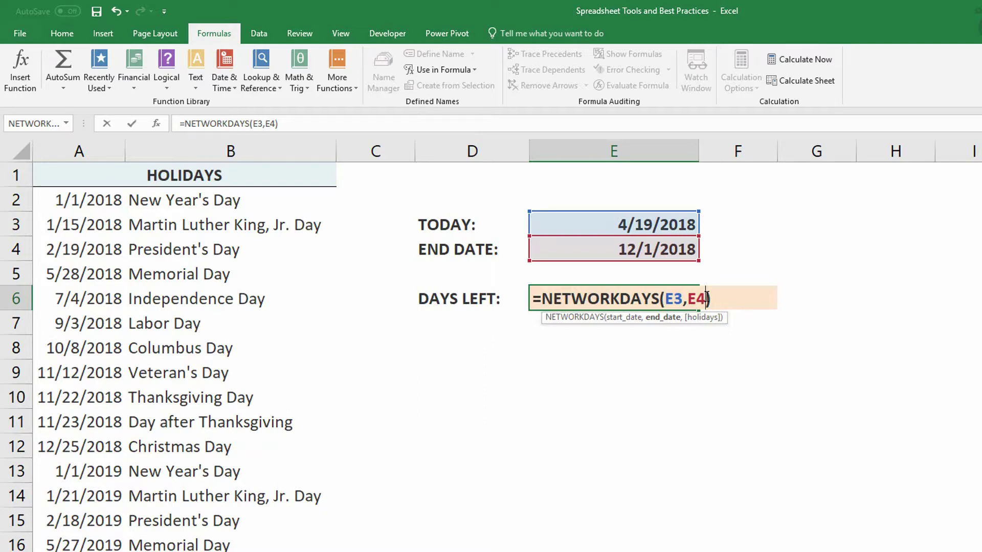
key(ctrl+Return)
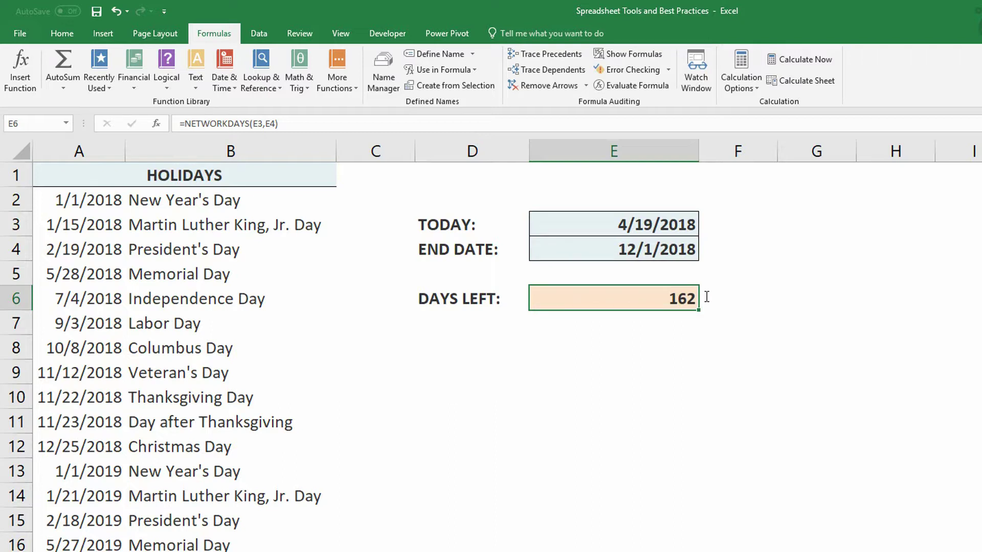
click(90, 426)
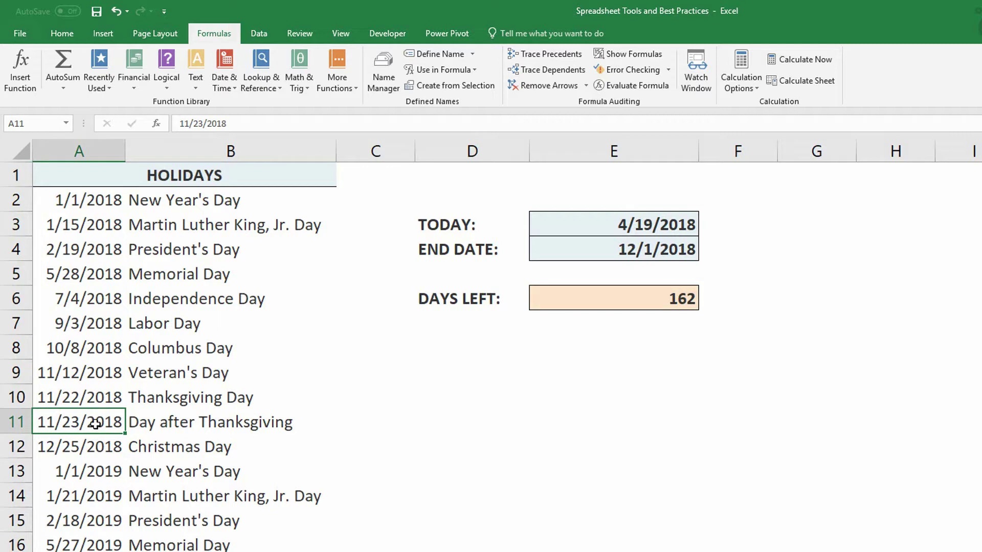
click(84, 395)
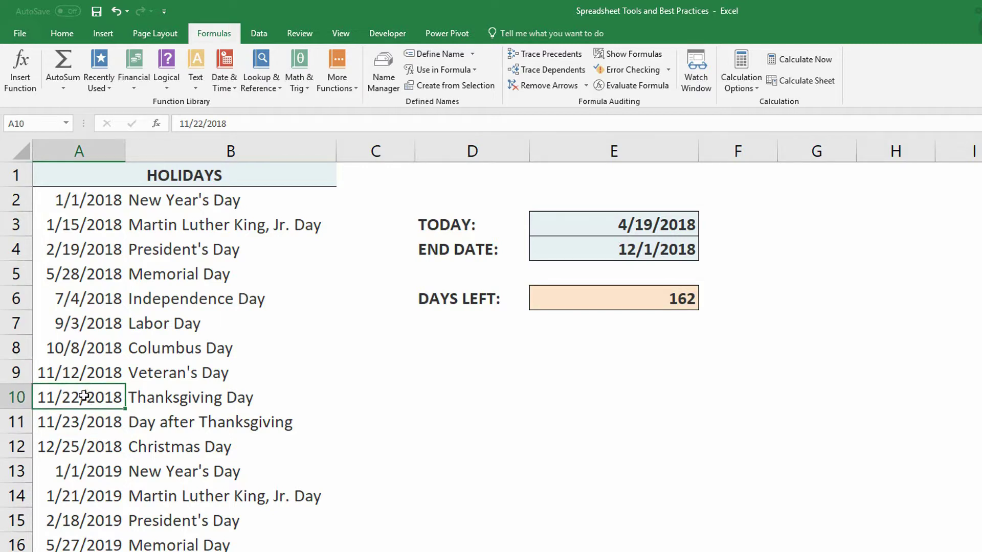
click(75, 373)
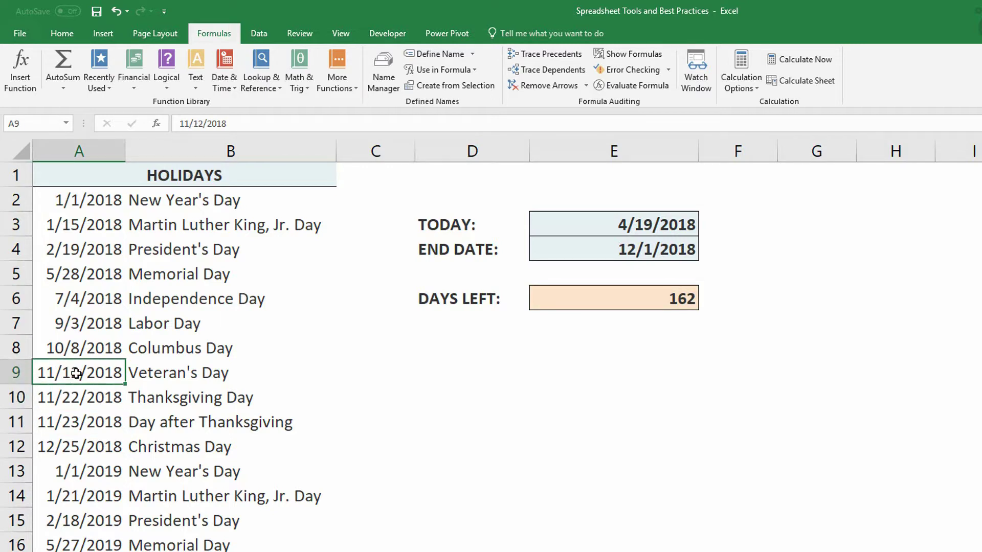
click(72, 348)
click(73, 323)
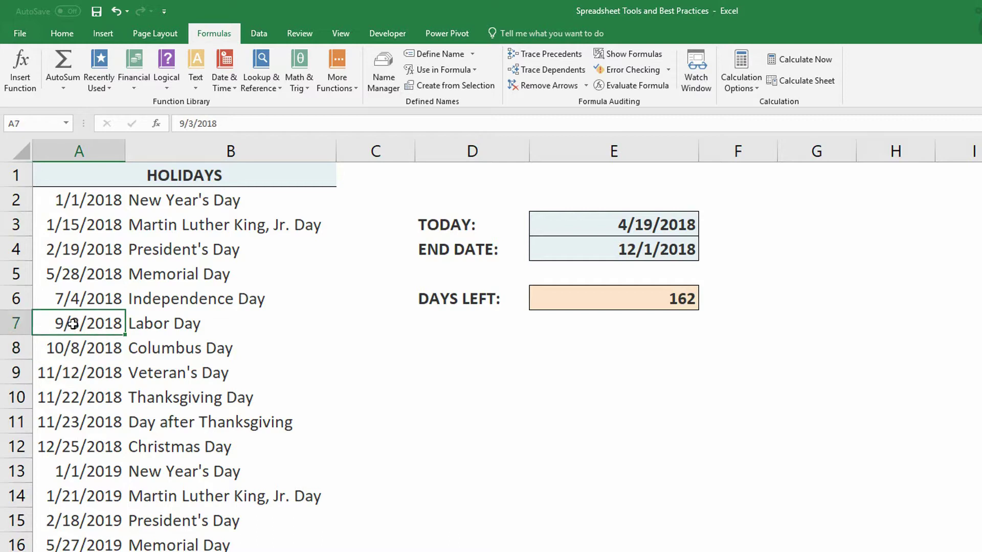
click(76, 301)
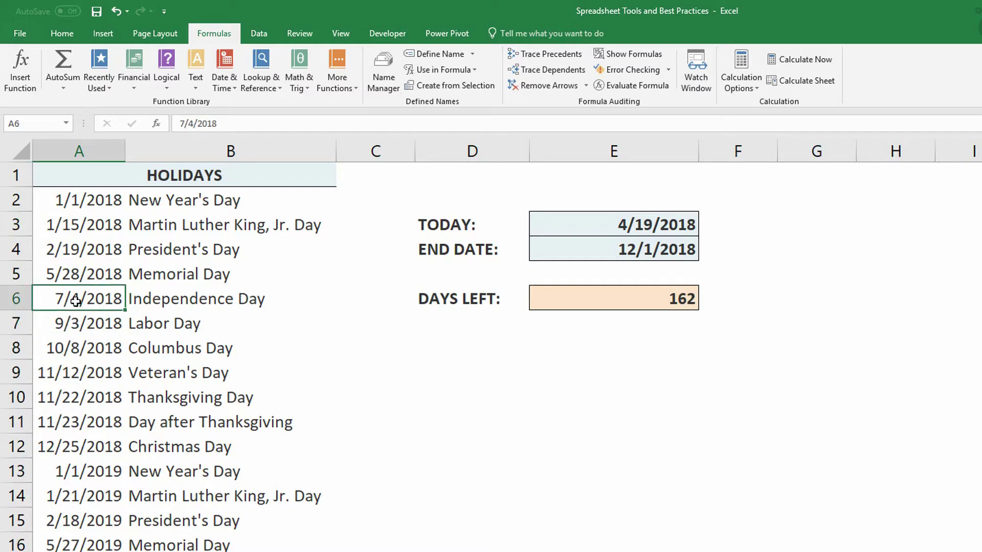
click(75, 280)
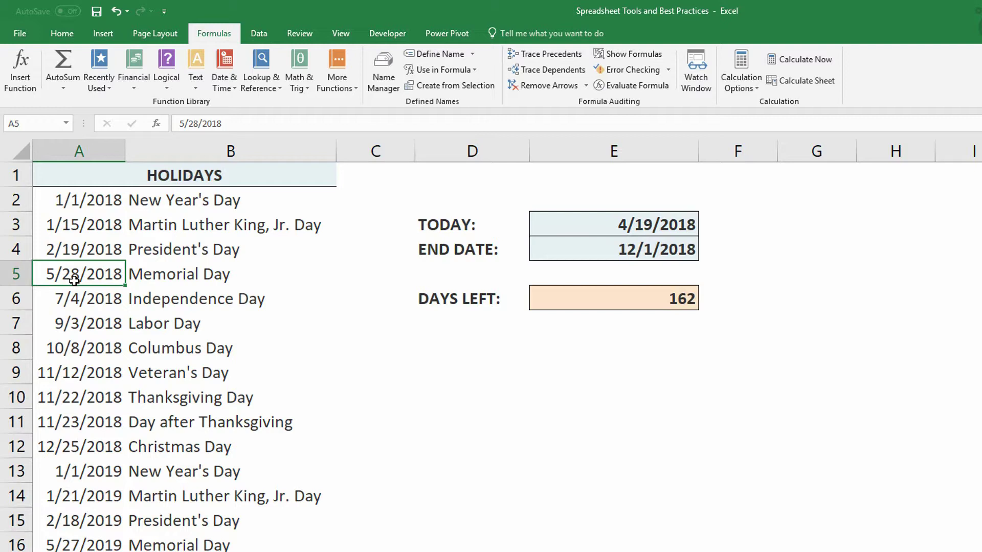
Add the holiday dates A2:A18 as the holidays argument of the DAYS LEFT formula in E6, giving =NETWORKDAYS(E3,E4,A2:A18).
click(636, 300)
double_click(638, 302)
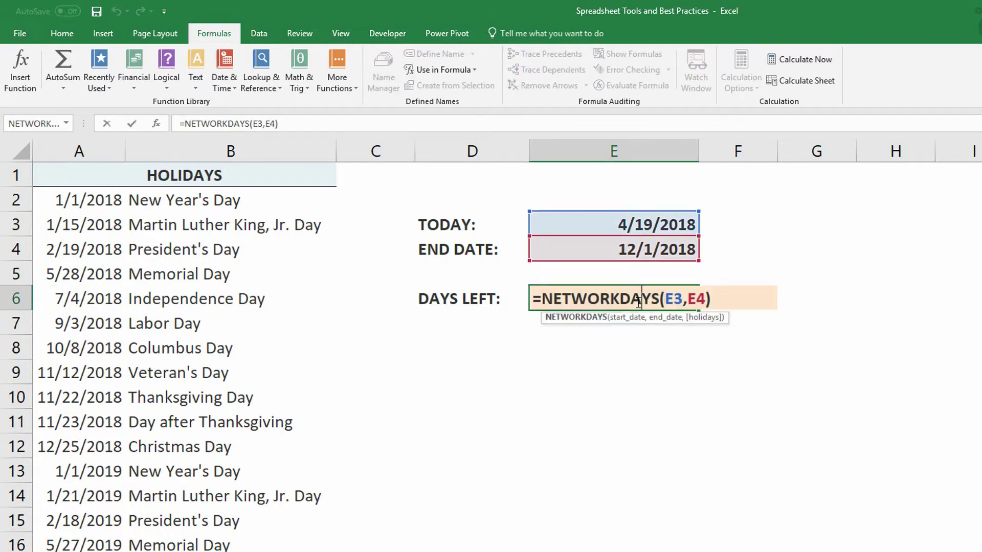
click(705, 300)
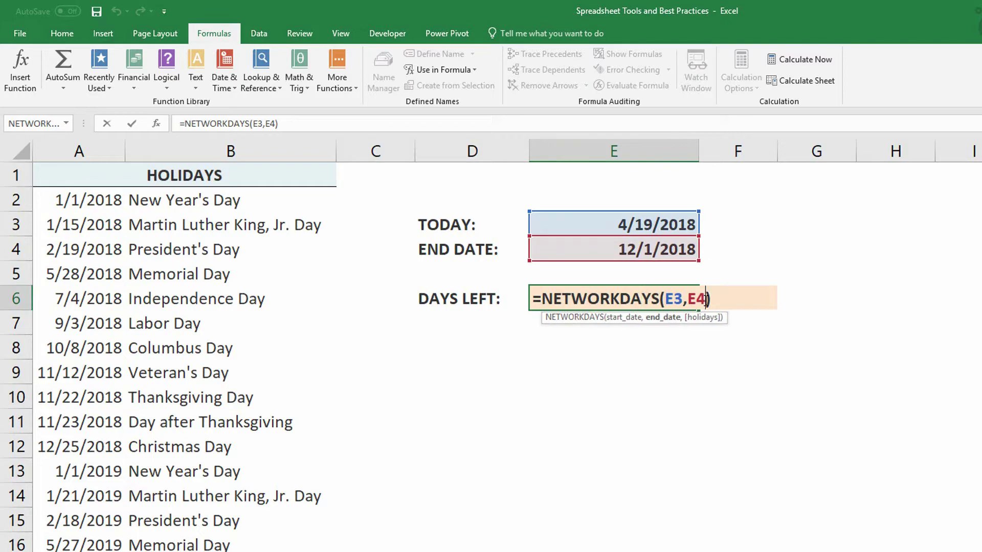
text(,)
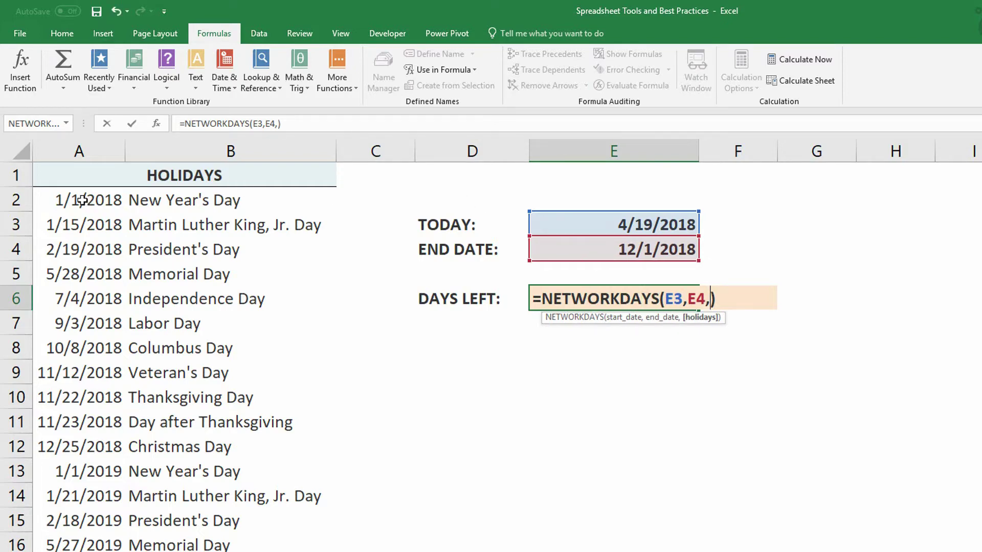
drag(91, 201, 77, 551)
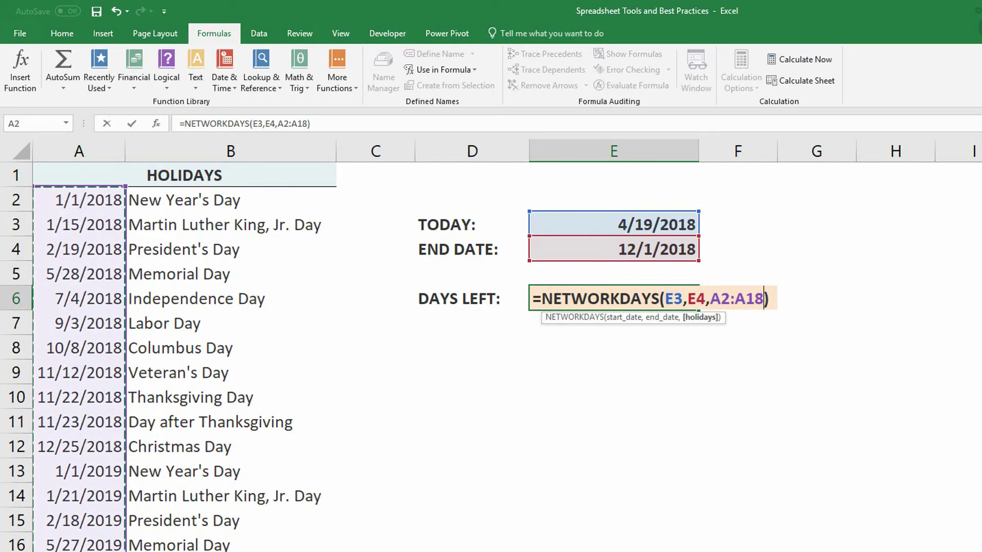
key(Return)
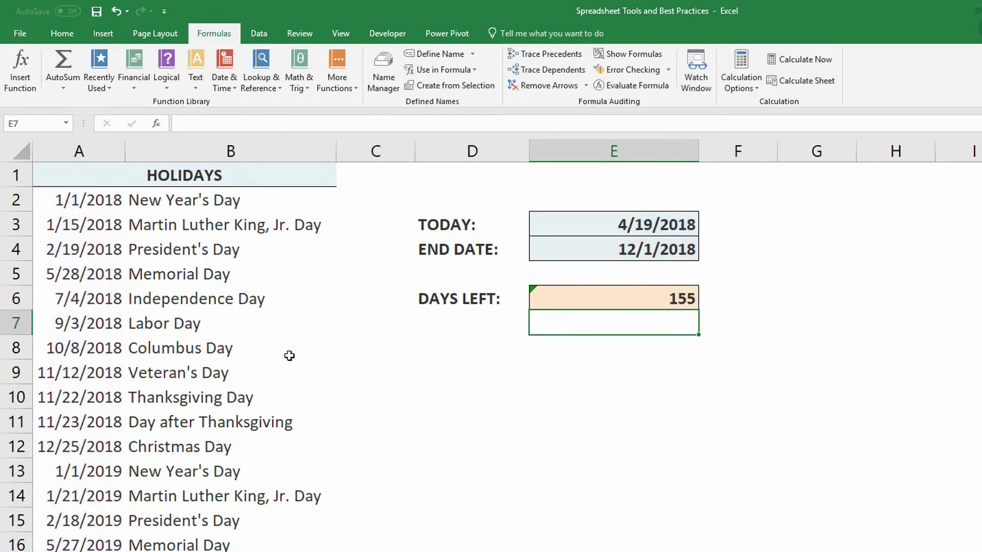
click(625, 297)
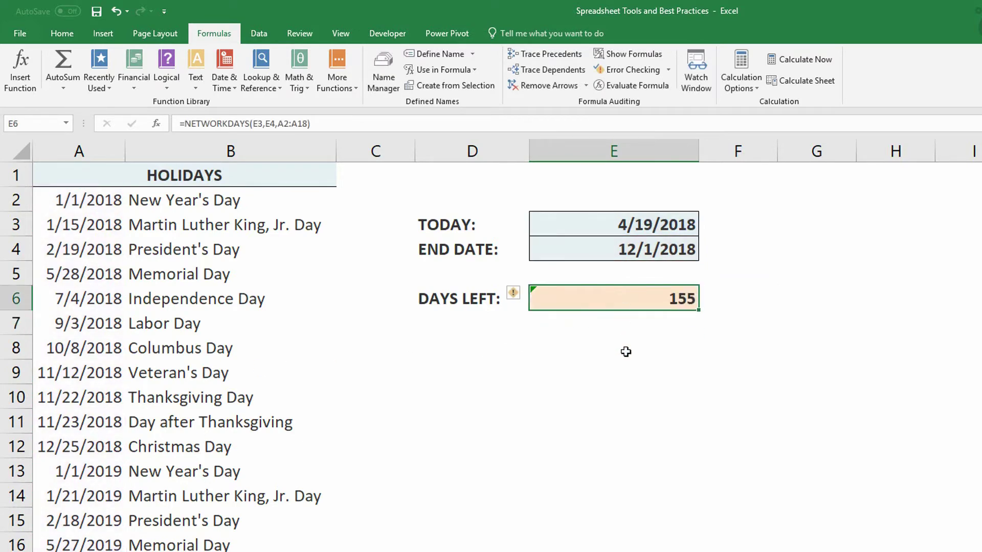